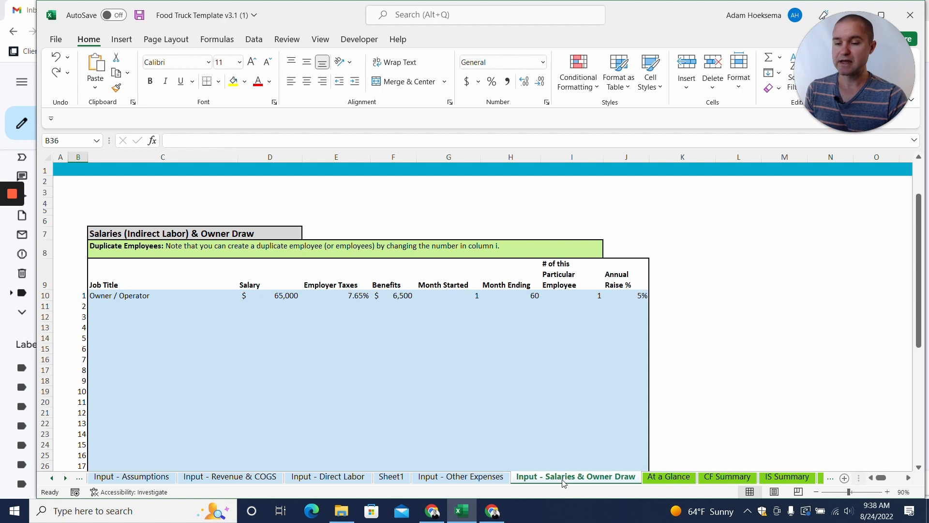
Review the salaries table and its 25 job title rows on the Input - Salaries & Owner Draw sheet.
scroll(484, 314, down, 2)
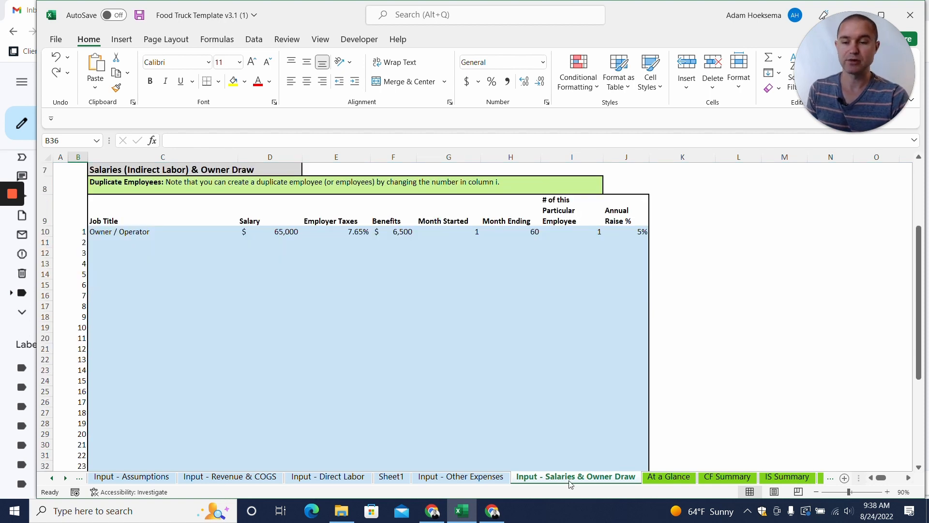
scroll(474, 314, down, 1)
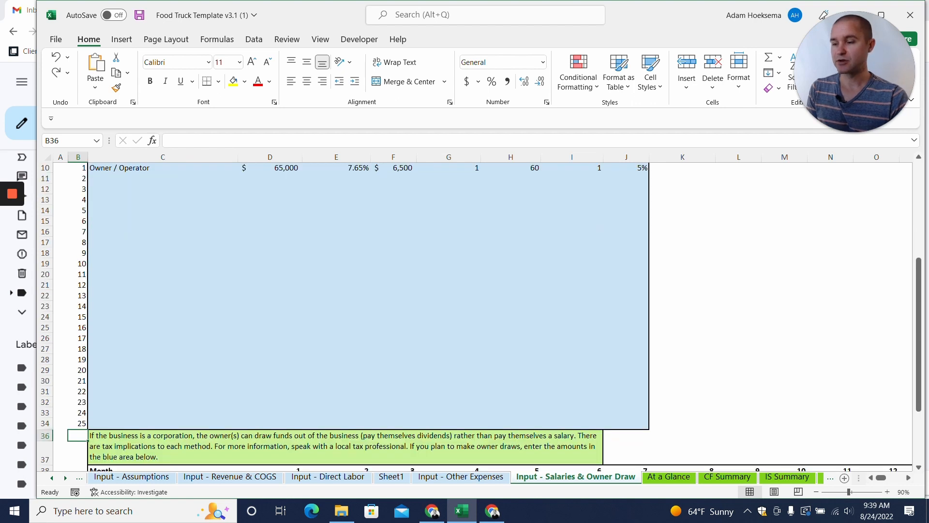
scroll(474, 314, up, 1)
drag(107, 199, 106, 453)
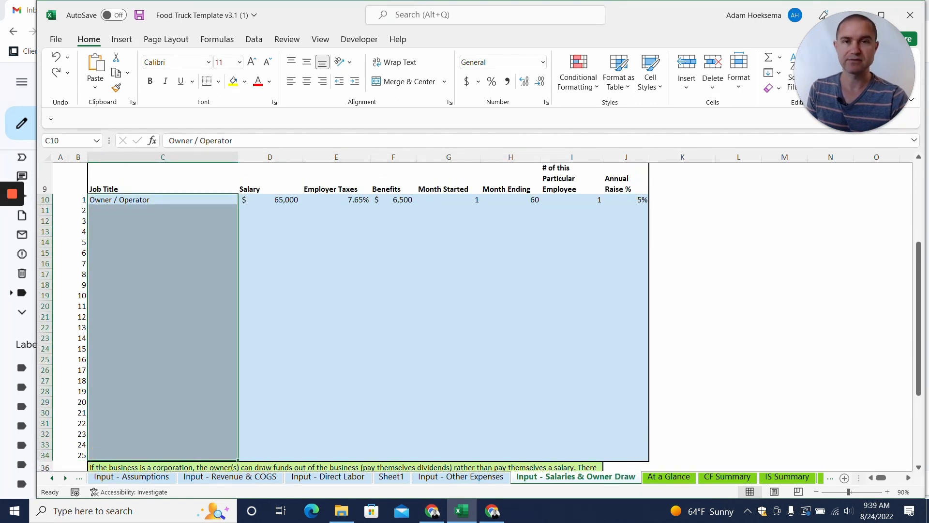
drag(164, 348, 167, 357)
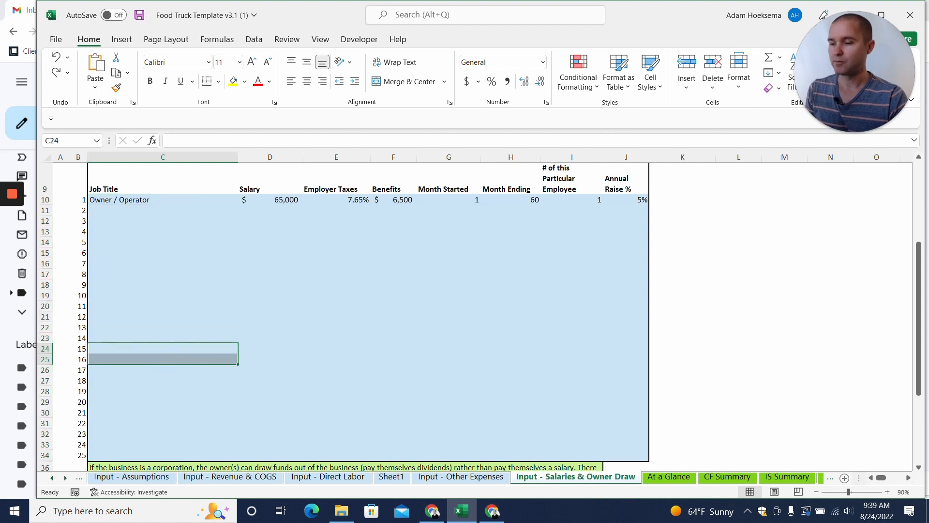
Unhide the rows between 41 and 69, beneath the owner draw section.
scroll(479, 317, down, 1)
scroll(479, 290, down, 6)
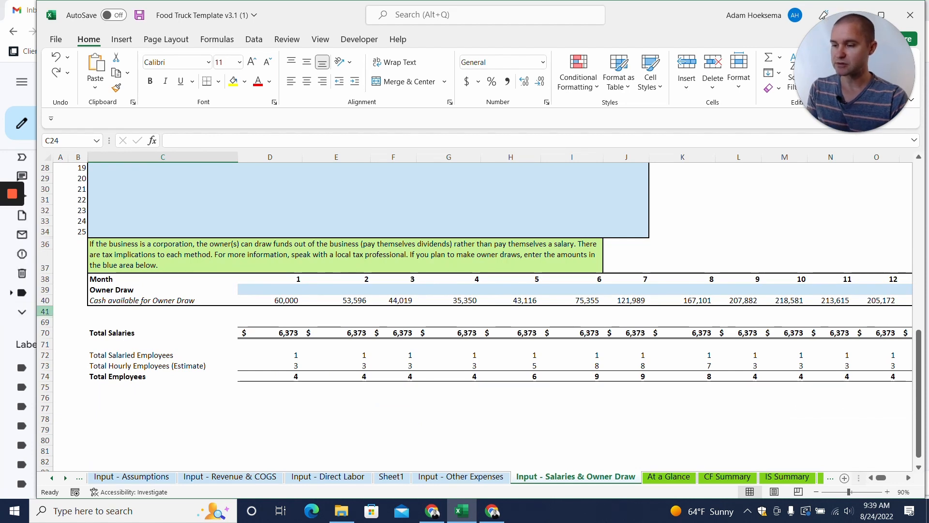
click(45, 312)
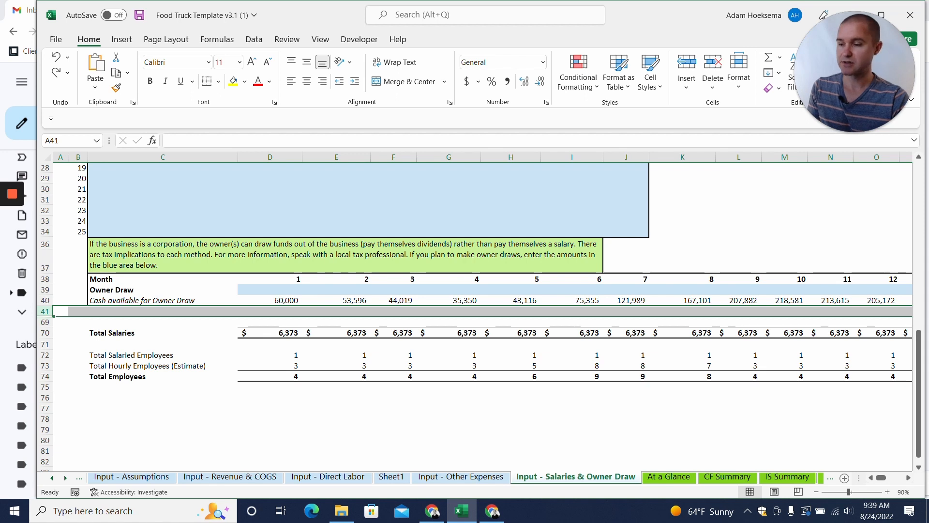
drag(45, 311, 53, 326)
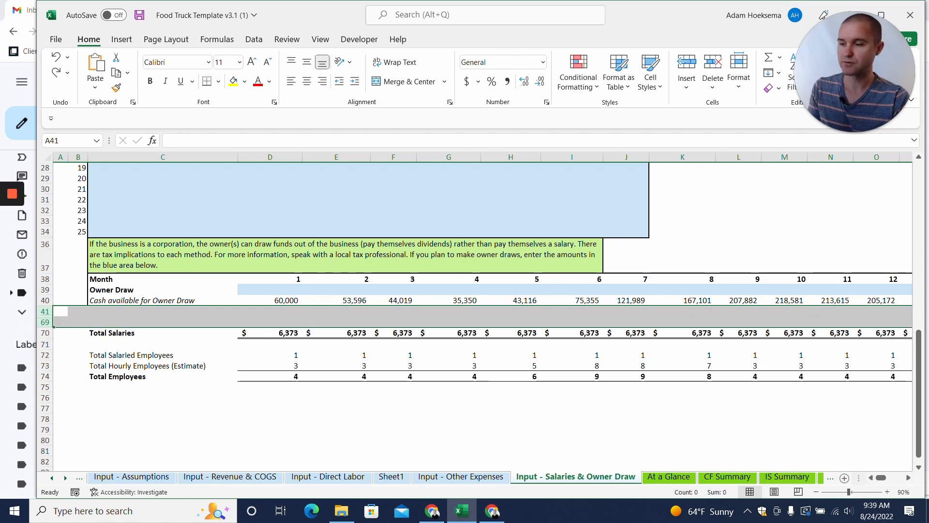
right_click(75, 321)
click(104, 307)
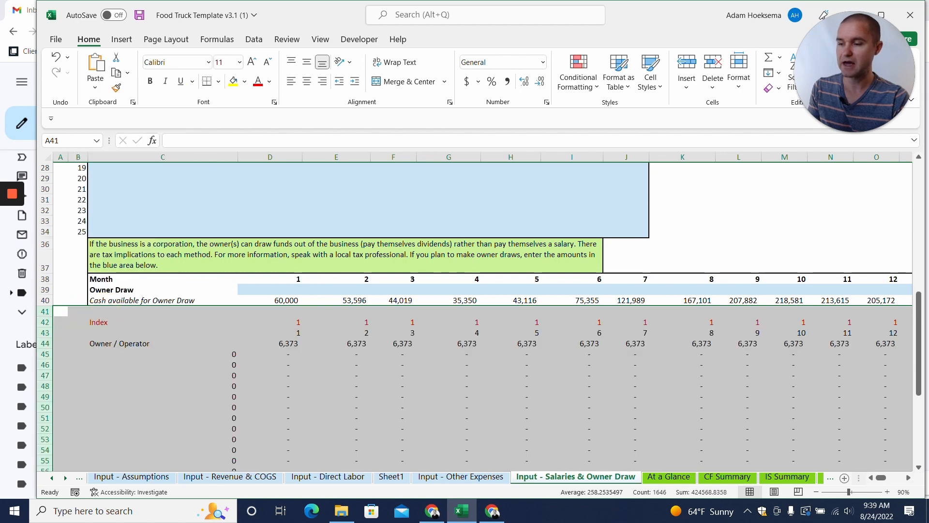
Inspect the unhidden monthly salary calculations, including the formula in cell D52.
scroll(105, 308, down, 9)
scroll(106, 307, up, 5)
scroll(270, 329, up, 2)
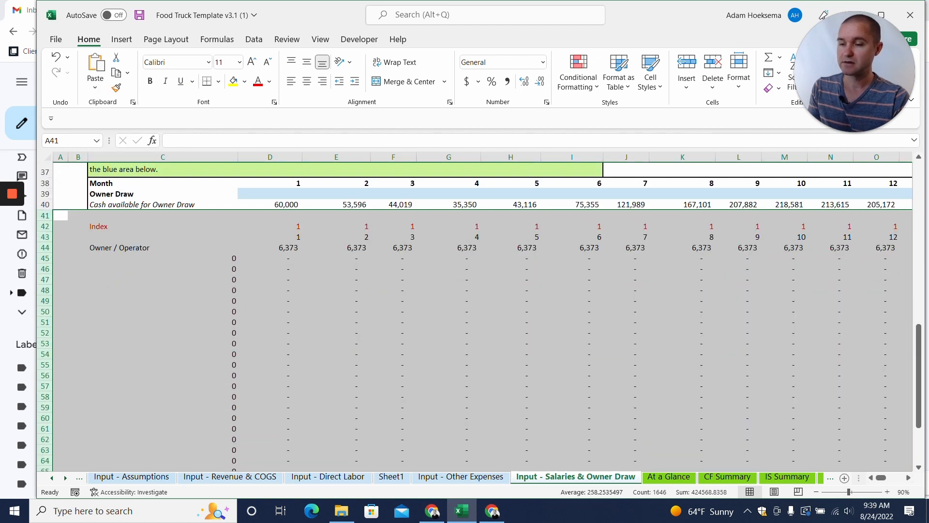
click(270, 333)
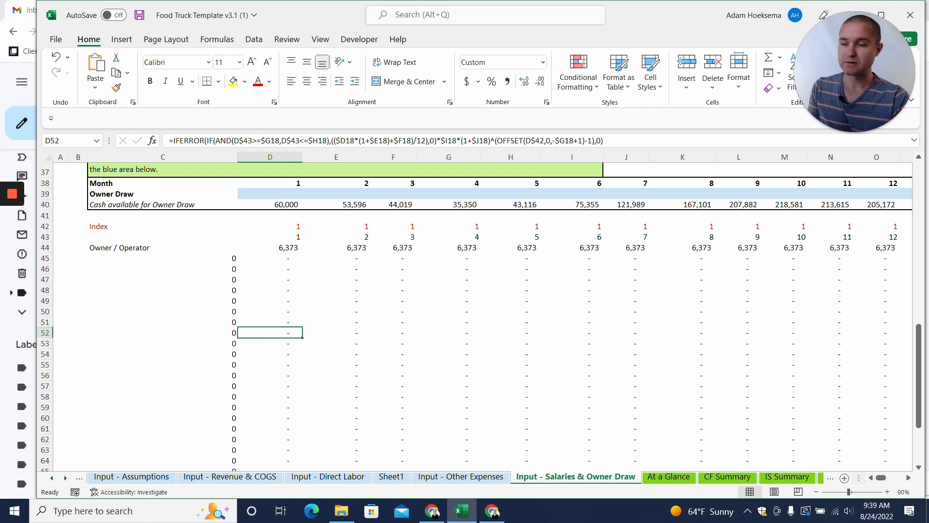
Copy the Owner / Operator entry in C10:J10 into rows 11 and 12 of the salaries table.
scroll(479, 317, up, 11)
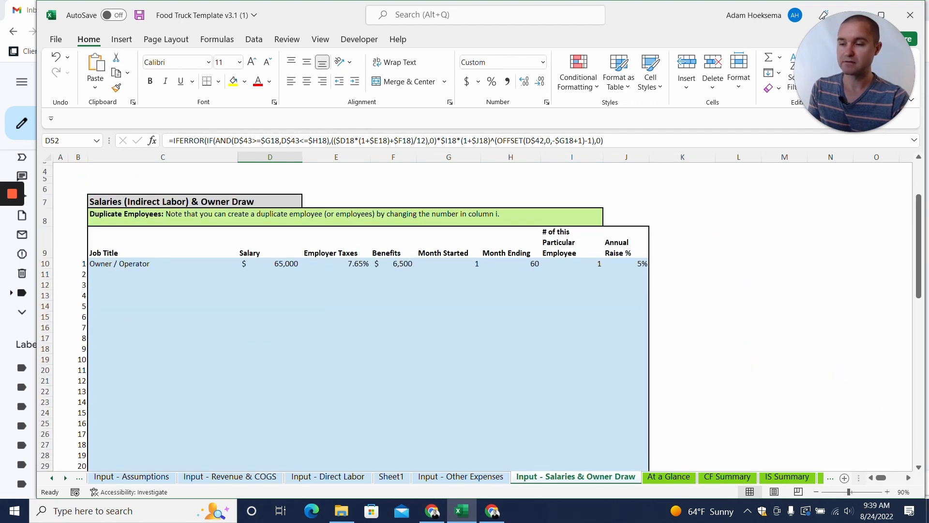
click(126, 261)
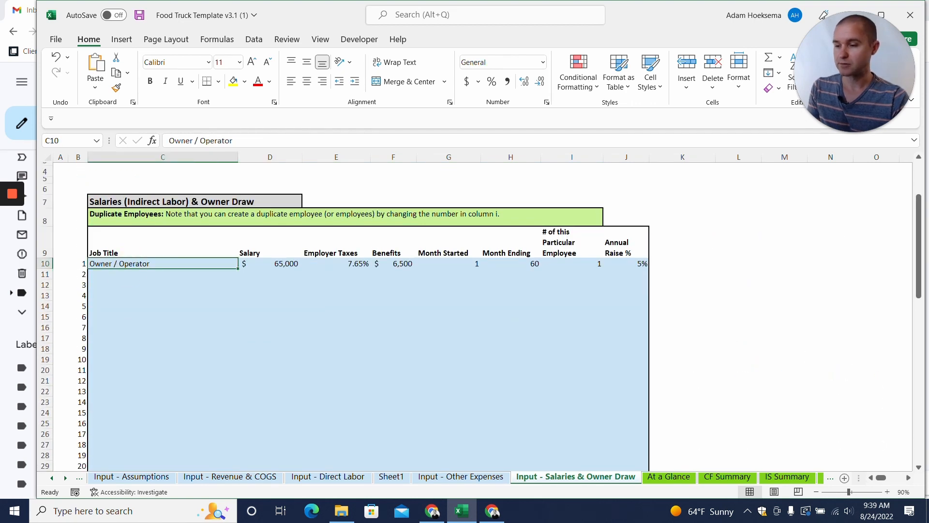
drag(218, 261, 627, 263)
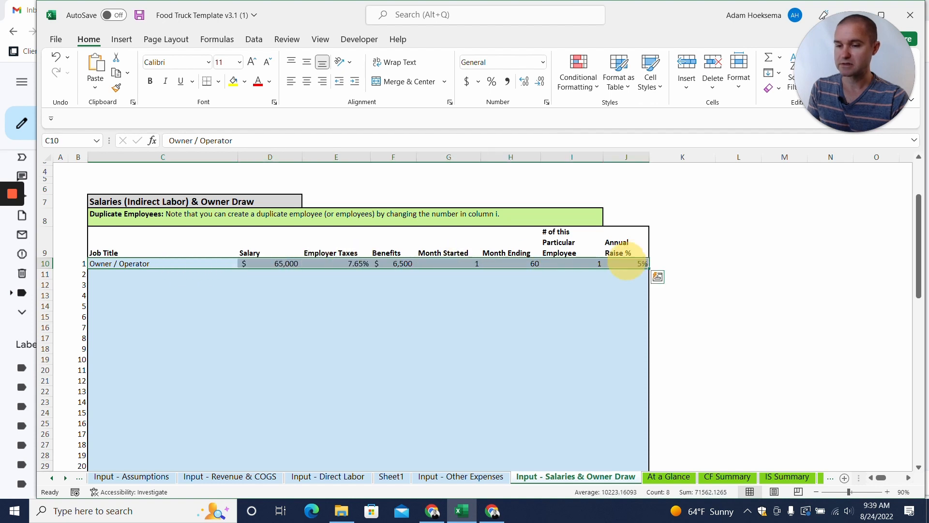
key(ctrl+c)
click(131, 275)
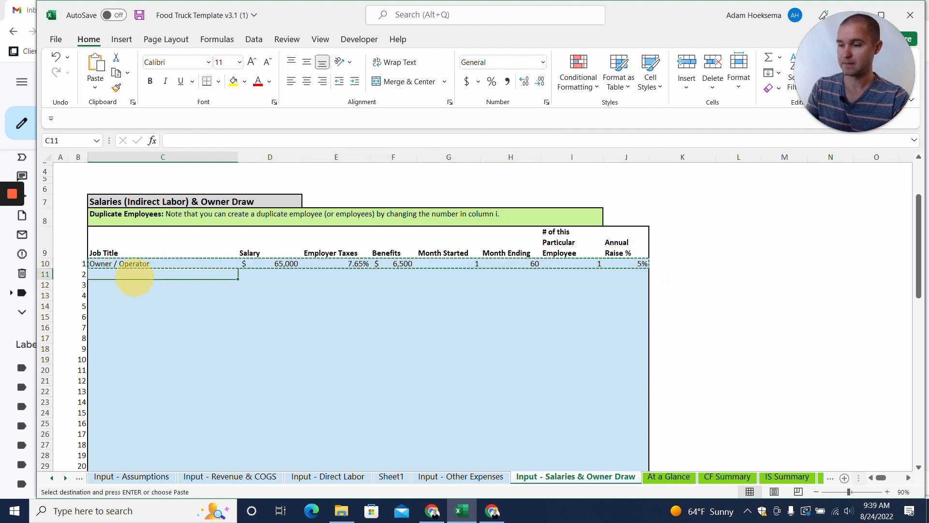
key(ctrl+v)
click(135, 288)
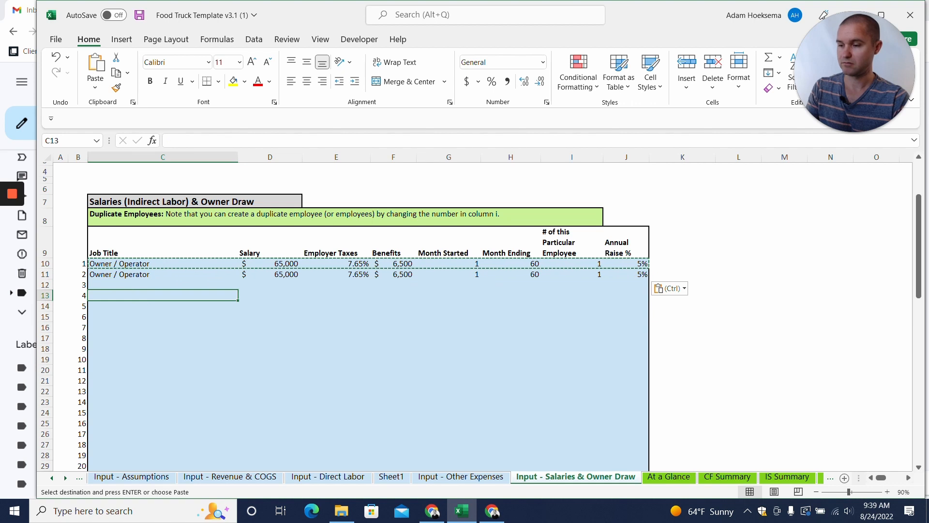
key(ctrl+v)
Check the monthly calculation rows for the duplicated Owner / Operator entries, including the formula in D46.
scroll(140, 286, down, 8)
click(140, 285)
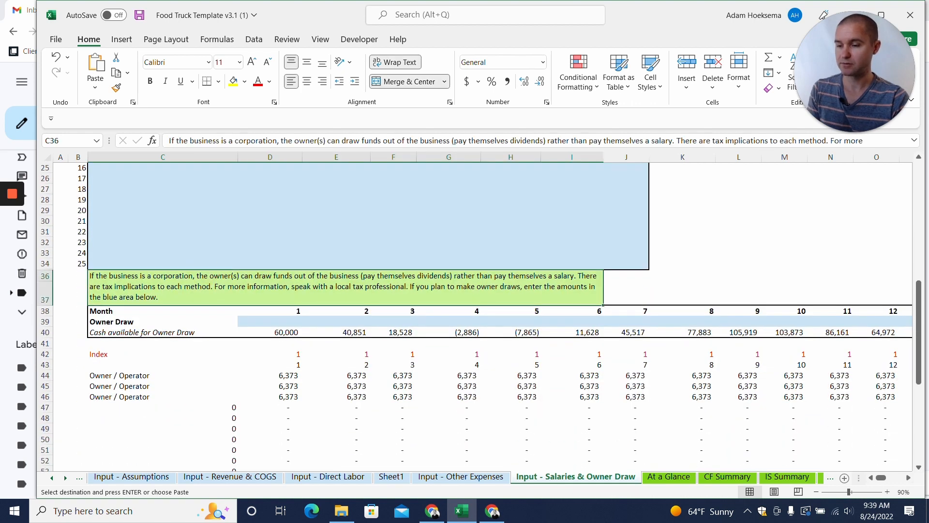
scroll(140, 285, down, 2)
click(278, 333)
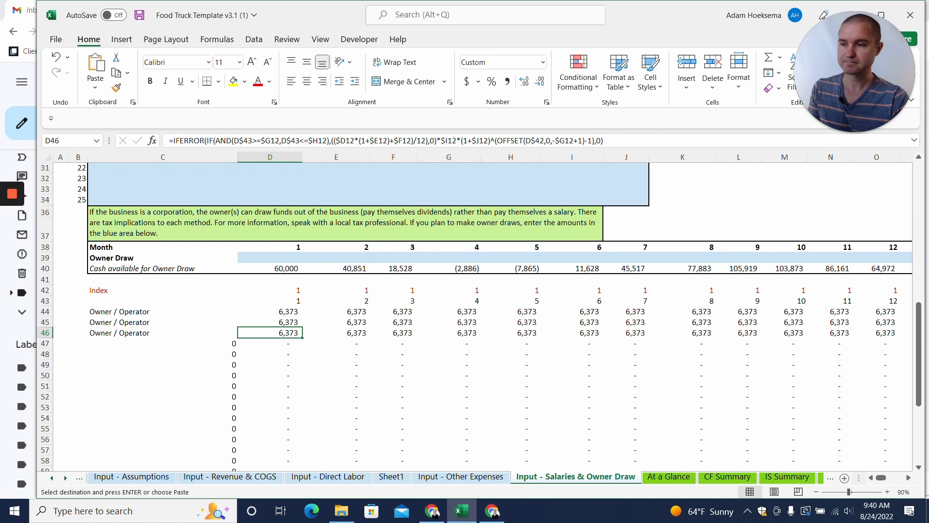
scroll(479, 314, up, 7)
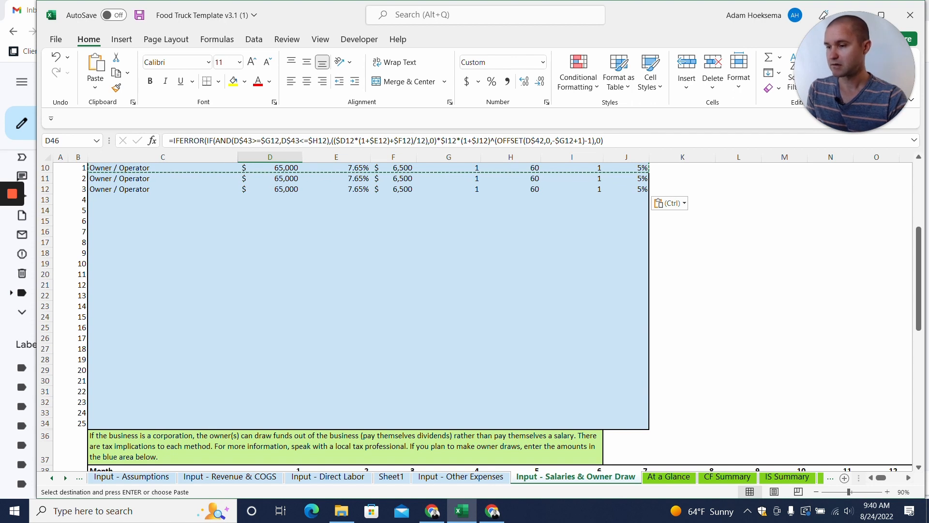
Insert ten blank rows at rows 11 to 20, directly below the first Owner / Operator entry in the salaries table.
scroll(35, 206, up, 1)
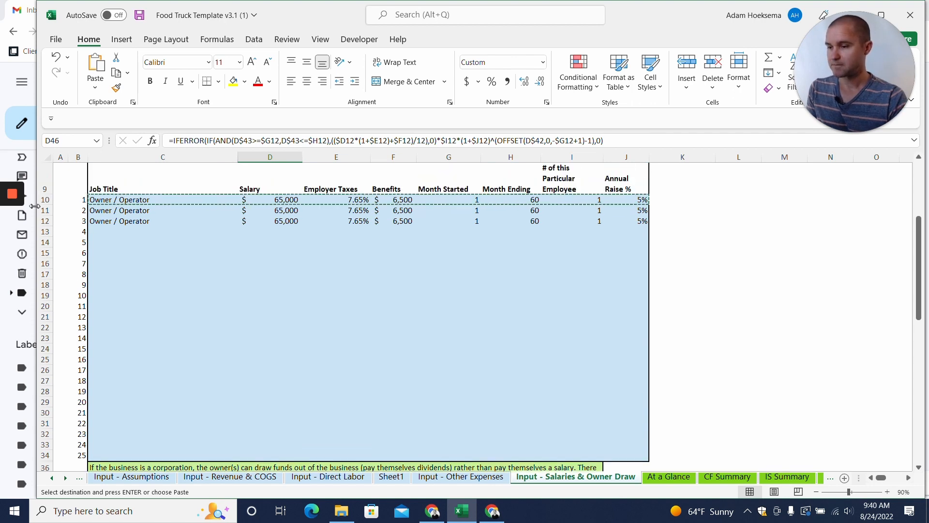
click(45, 210)
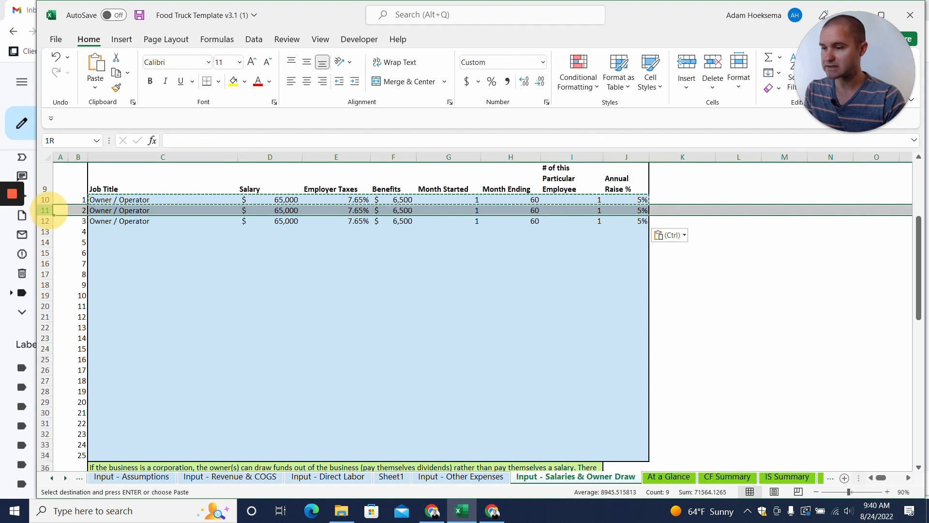
drag(45, 210, 45, 231)
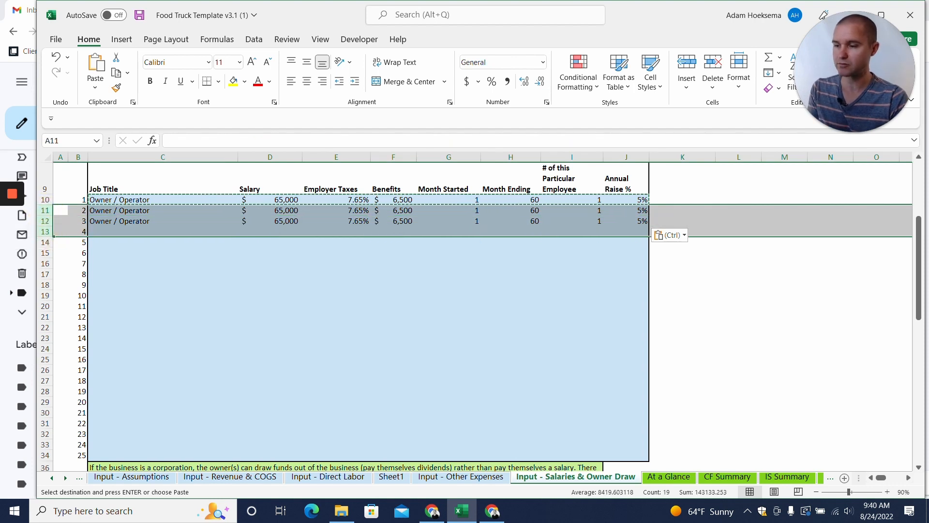
click(94, 212)
drag(44, 211, 45, 307)
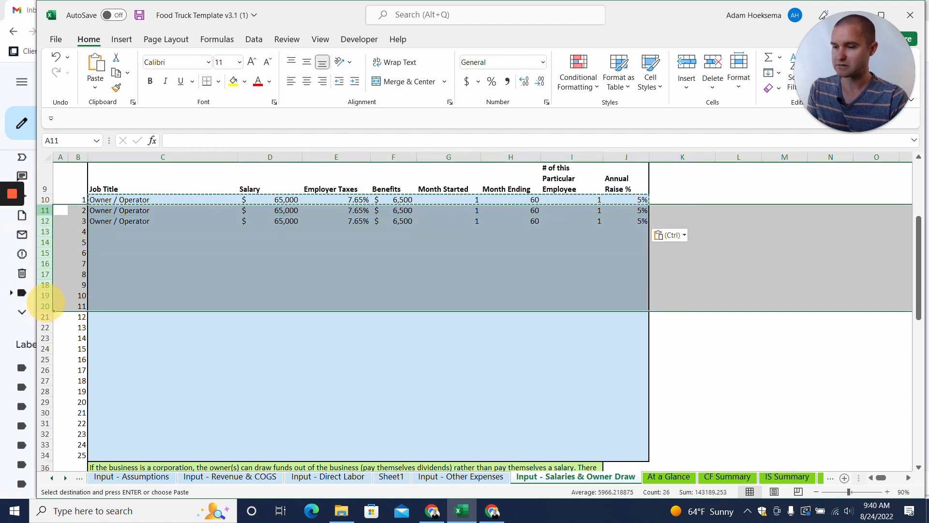
right_click(107, 271)
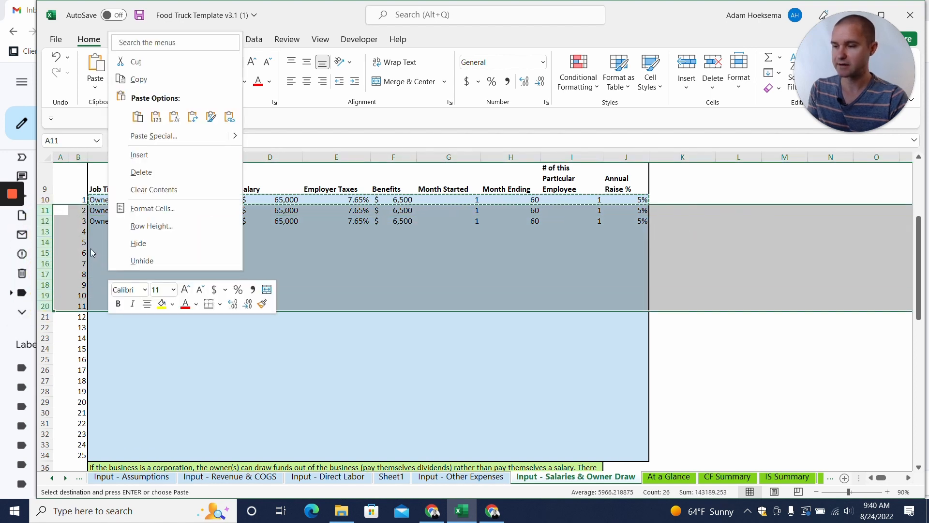
click(151, 155)
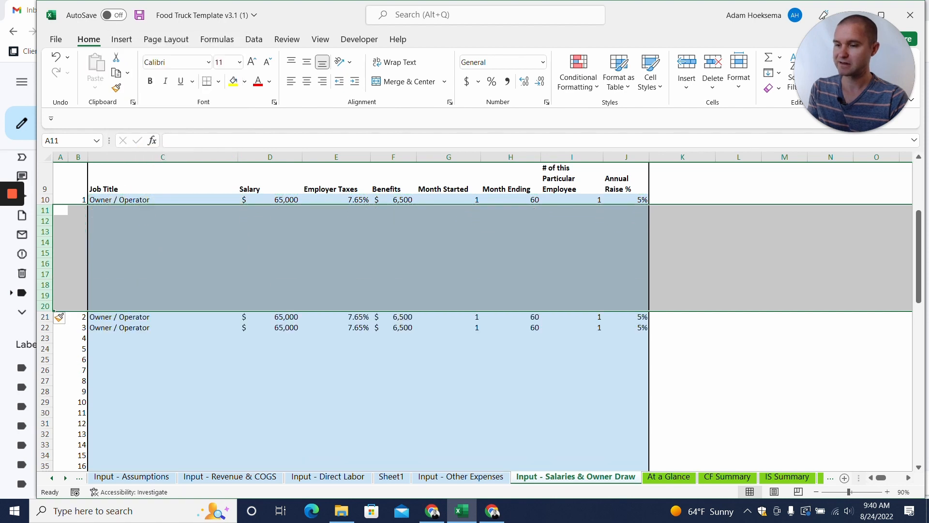
click(278, 253)
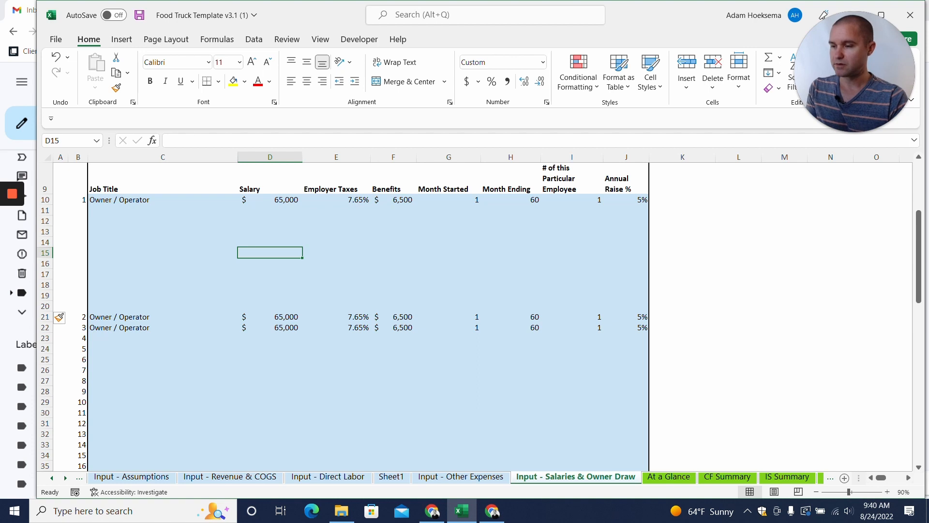
Insert ten blank rows at rows 55 to 64, below the first Owner / Operator row of the monthly calculations.
scroll(477, 315, down, 10)
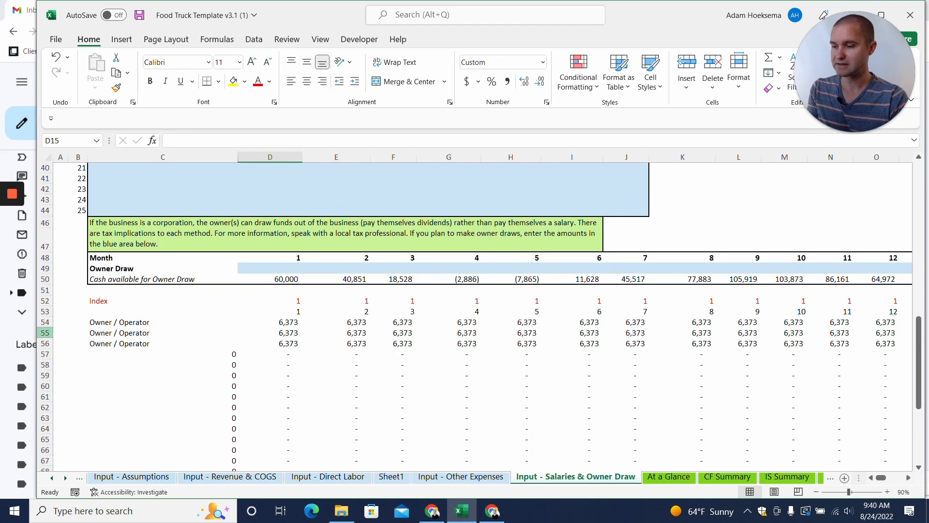
click(44, 333)
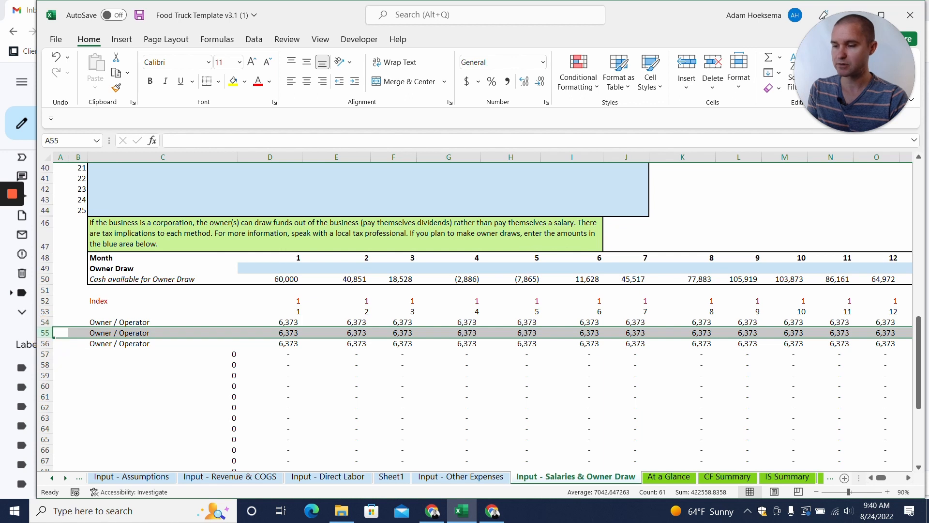
drag(45, 333, 45, 428)
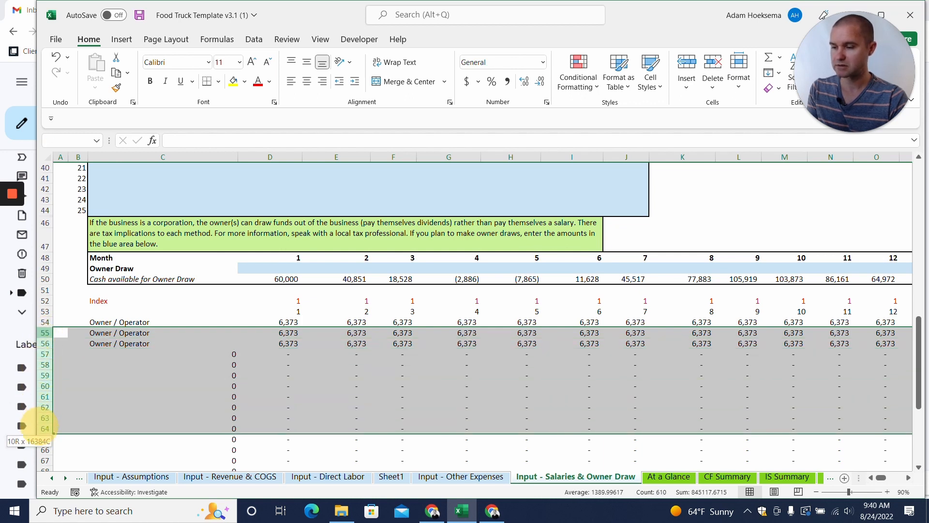
right_click(99, 405)
click(129, 284)
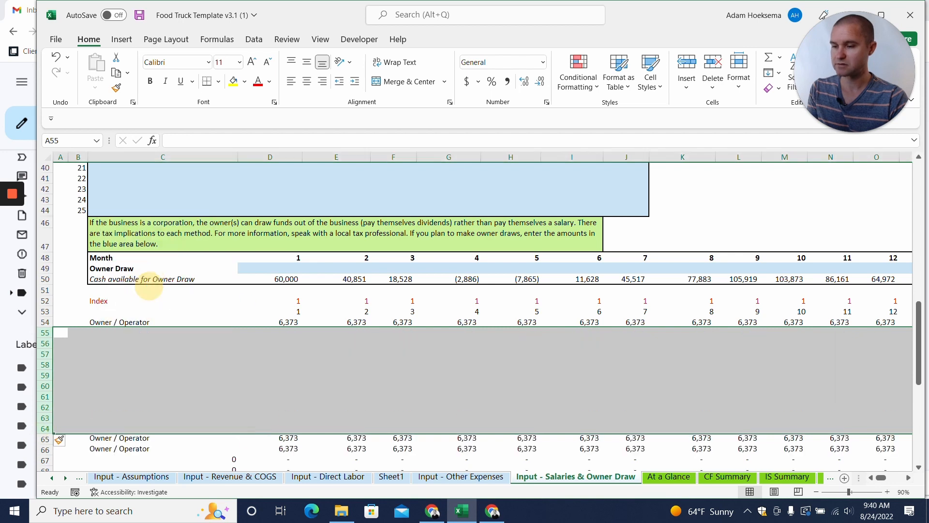
click(190, 364)
Enter 2 in B11 and fill the employee numbering down column B from 1 to 35.
scroll(190, 365, up, 10)
click(78, 199)
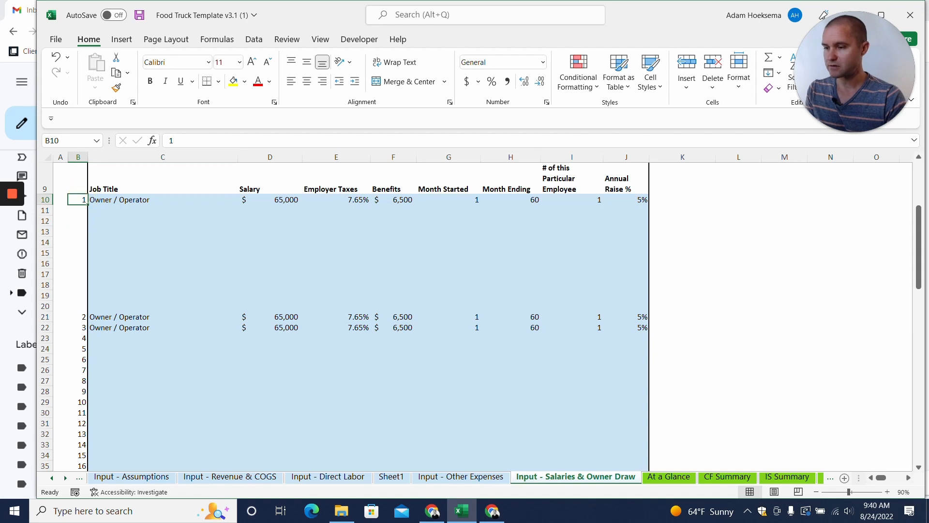
click(78, 210)
text(2)
key(Return)
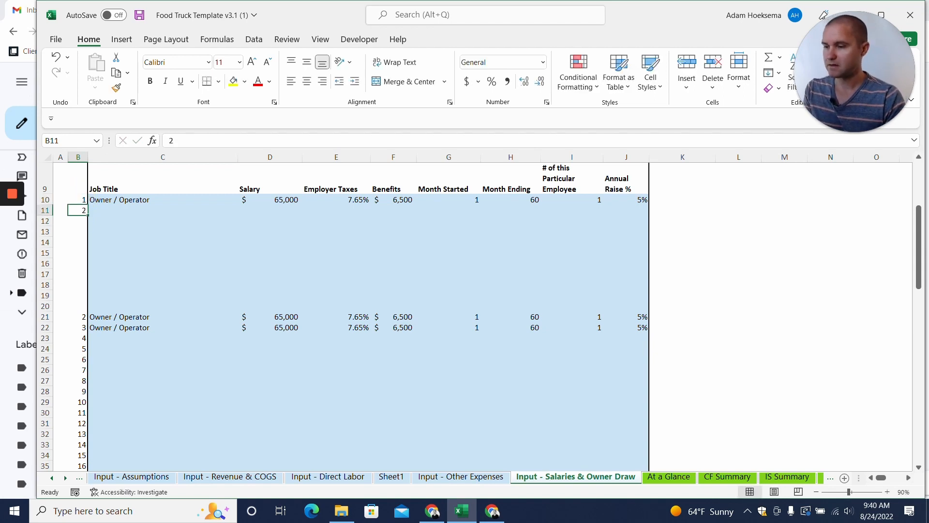
drag(78, 200, 77, 292)
scroll(78, 295, up, 10)
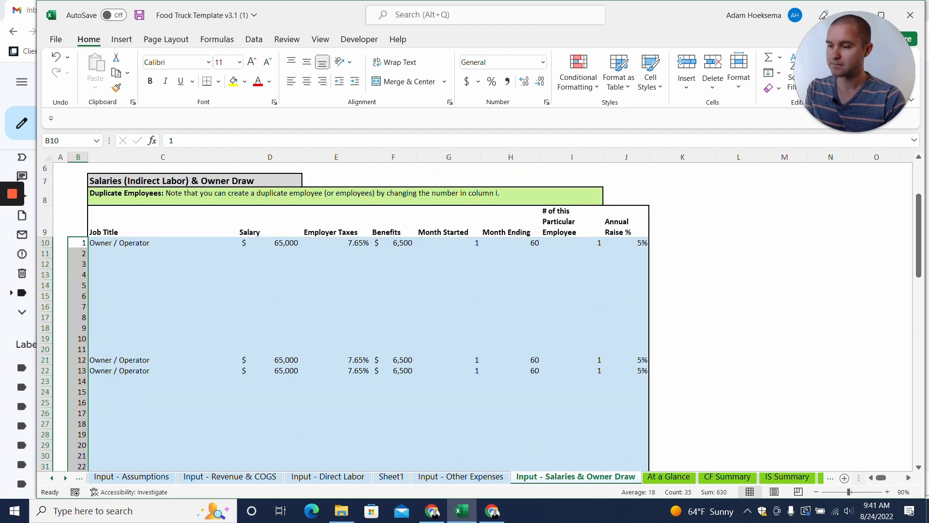
Review the renumbered salaries table and the monthly calculations down to the Total Salaries row.
click(163, 317)
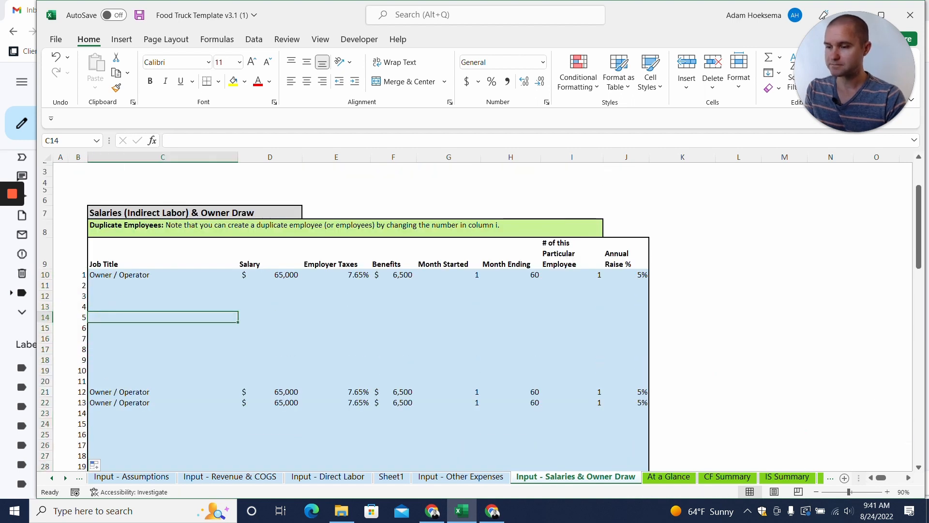
scroll(162, 317, down, 2)
scroll(92, 334, down, 4)
scroll(92, 334, up, 6)
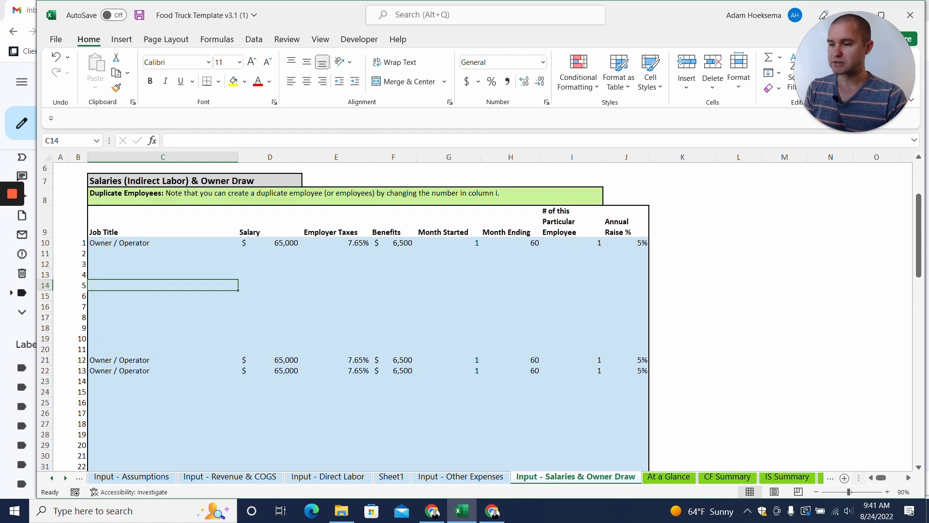
scroll(476, 315, down, 17)
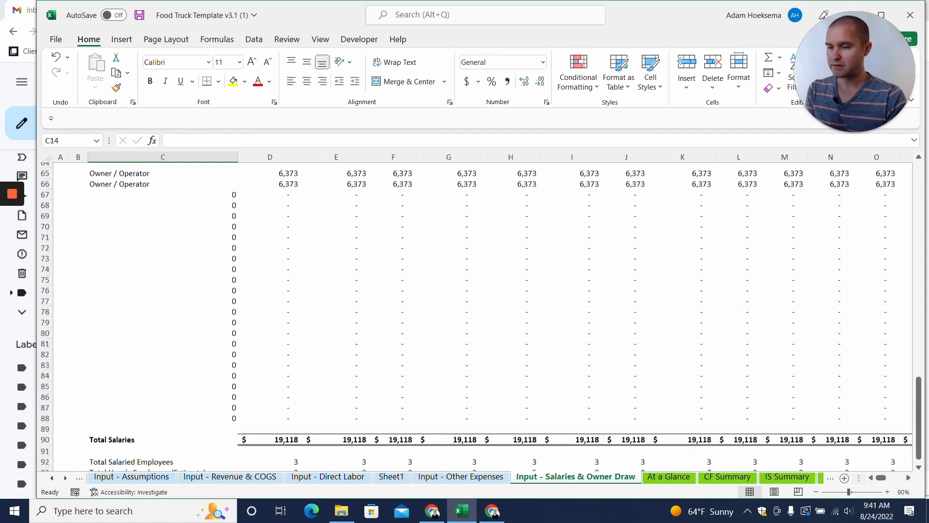
Copy the first Owner / Operator entry, C10:J10, into row 11 of the salaries table.
scroll(477, 314, up, 3)
click(111, 270)
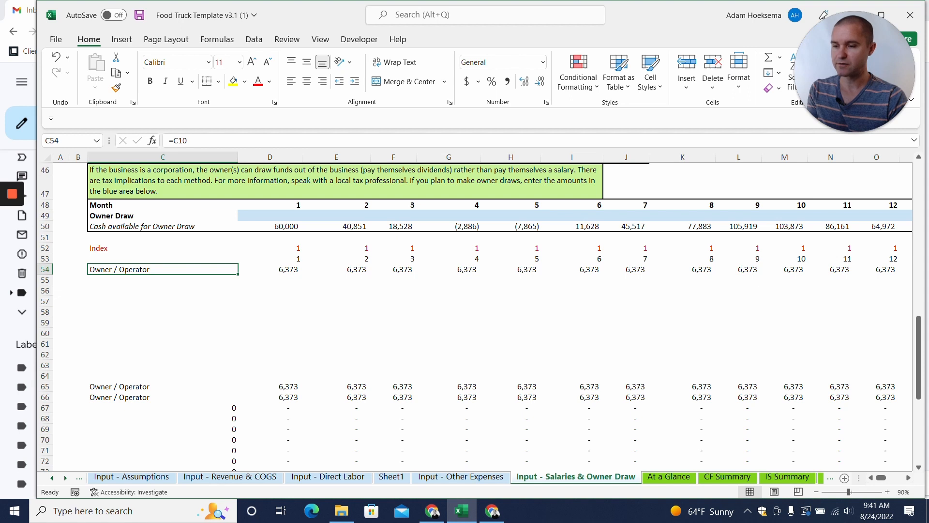
drag(286, 281, 291, 376)
click(290, 342)
scroll(290, 342, up, 11)
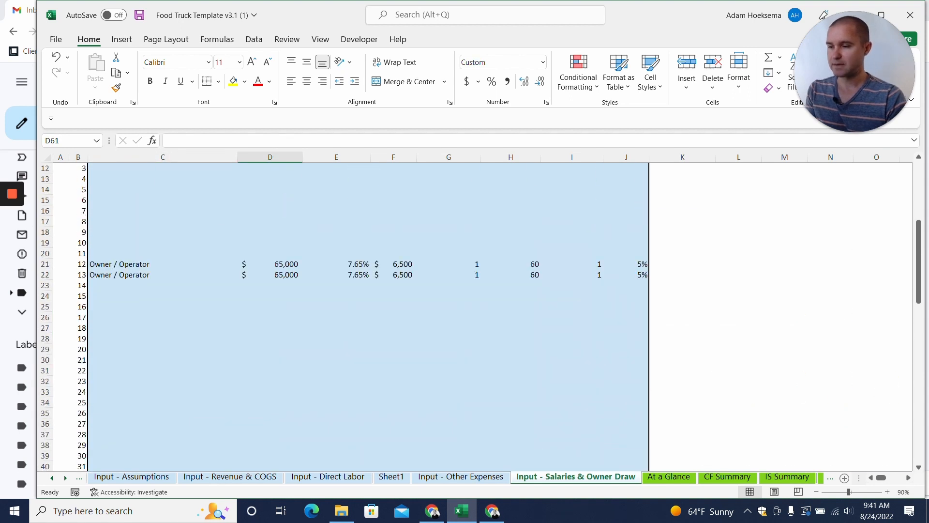
scroll(344, 317, up, 1)
scroll(338, 314, up, 1)
drag(109, 242, 616, 242)
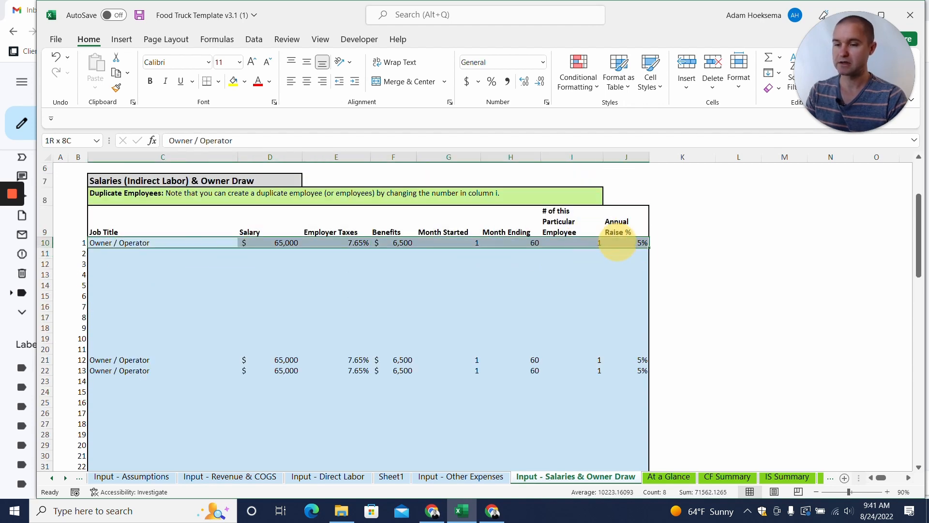
key(ctrl+c)
key(Down)
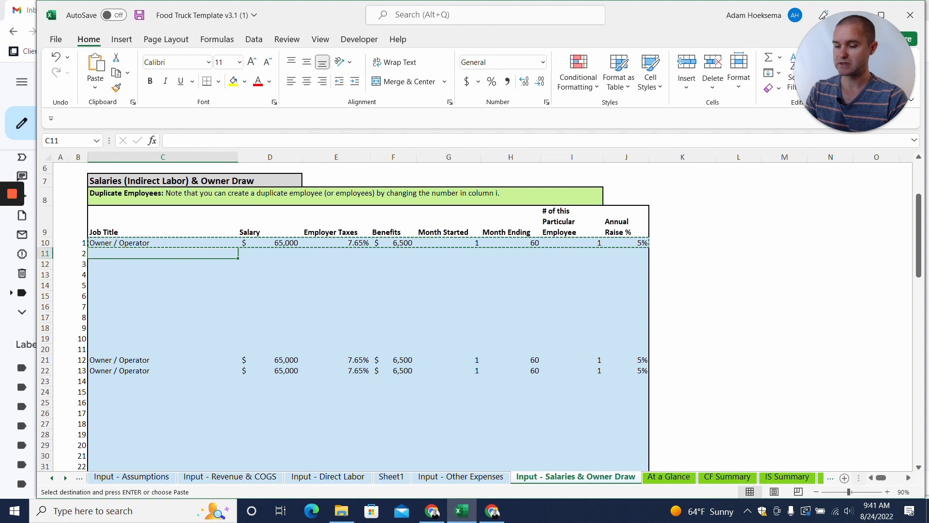
key(ctrl+v)
Fill the first Owner / Operator row of the monthly calculations, C54 through month 60, down to row 88.
scroll(474, 315, down, 12)
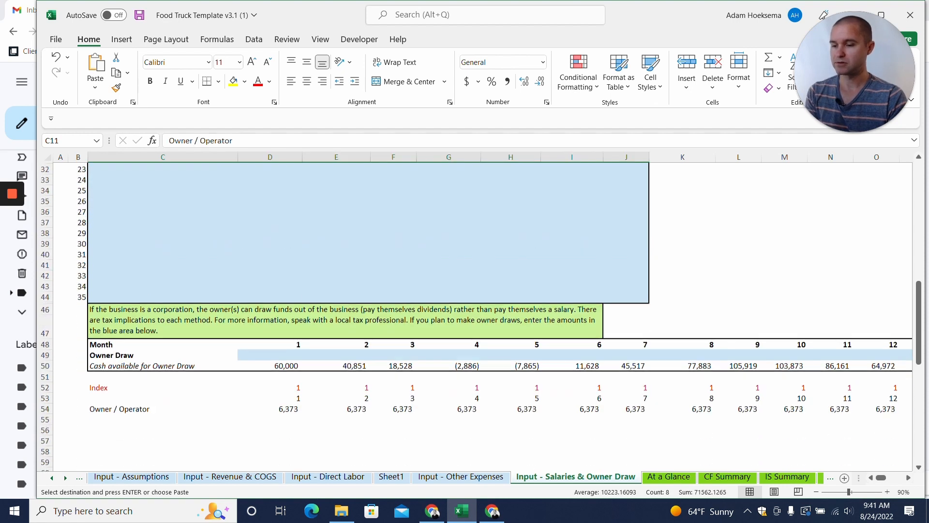
click(128, 311)
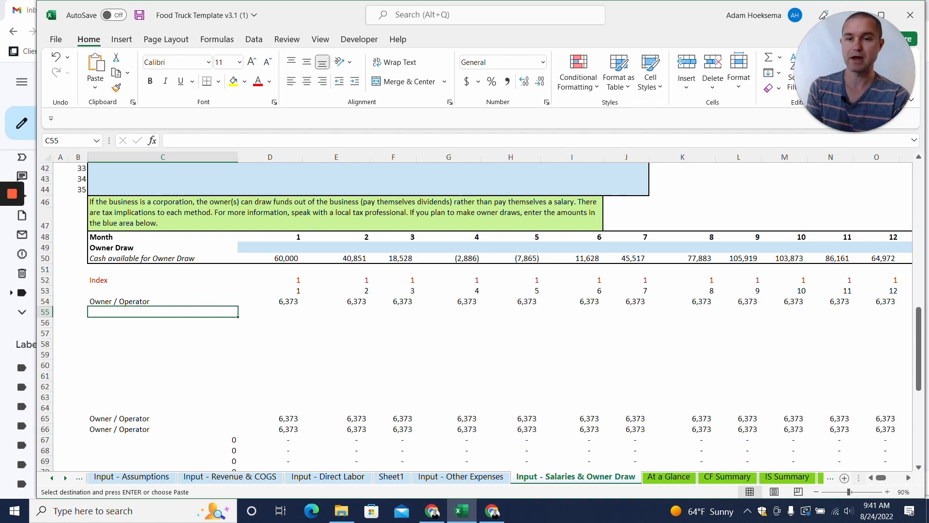
click(144, 300)
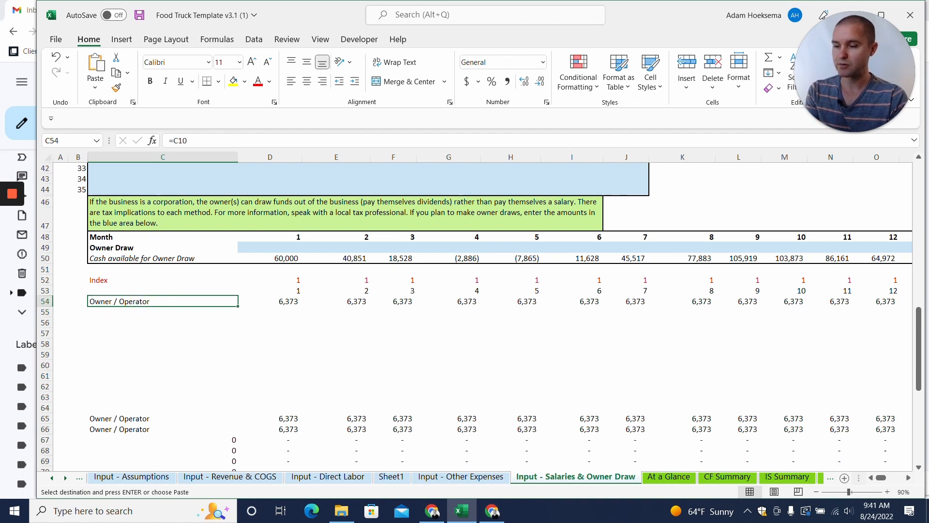
drag(215, 301, 375, 301)
key(ctrl+v)
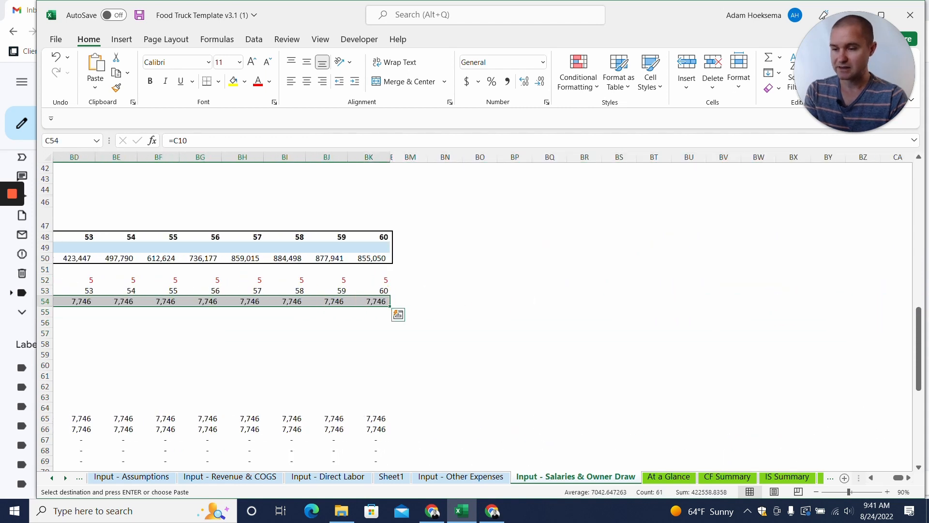
drag(390, 306, 380, 380)
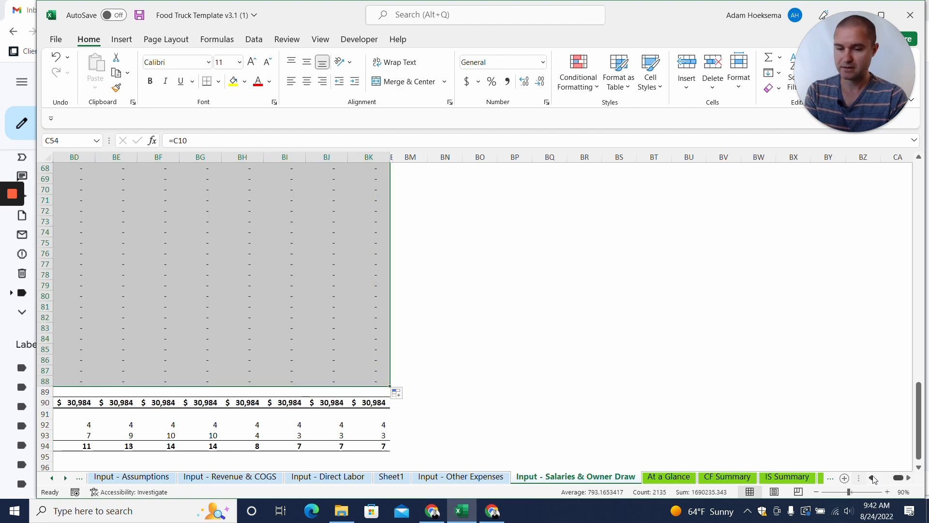
Inspect the monthly salary formulas in D60 and D55 and the range summed by Total Salaries in D90.
drag(898, 479, 793, 476)
scroll(483, 315, up, 5)
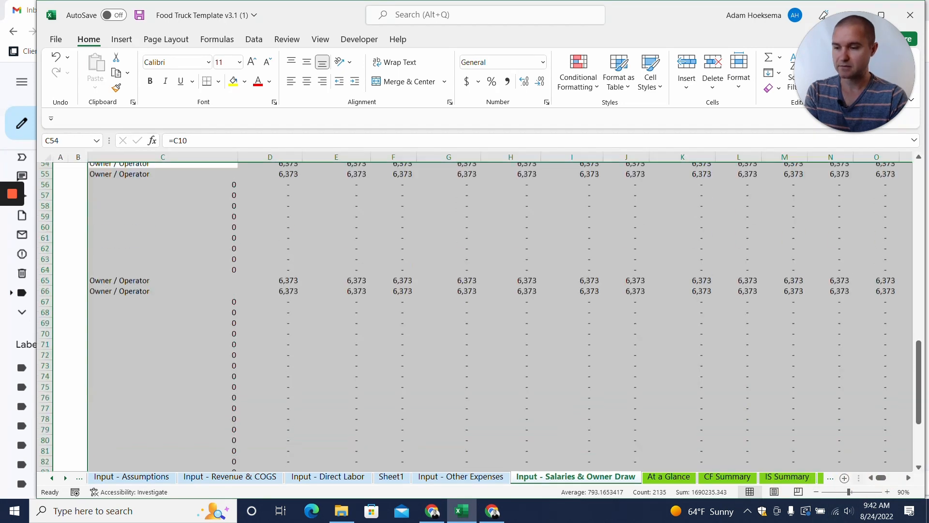
scroll(483, 316, up, 4)
click(270, 371)
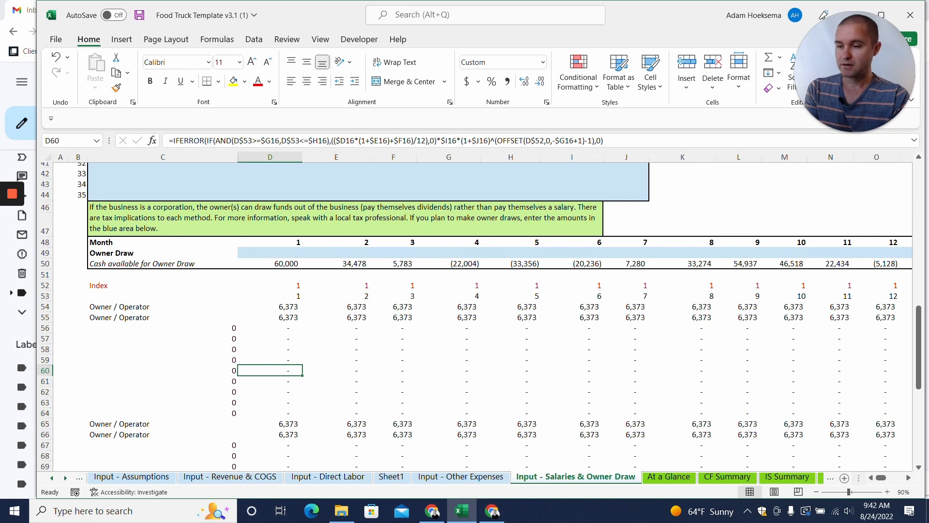
click(277, 318)
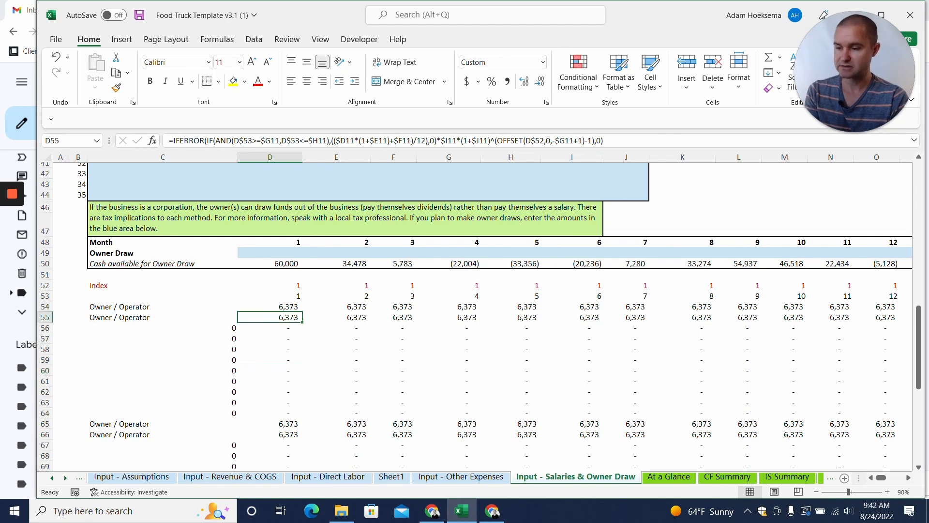
scroll(479, 317, down, 10)
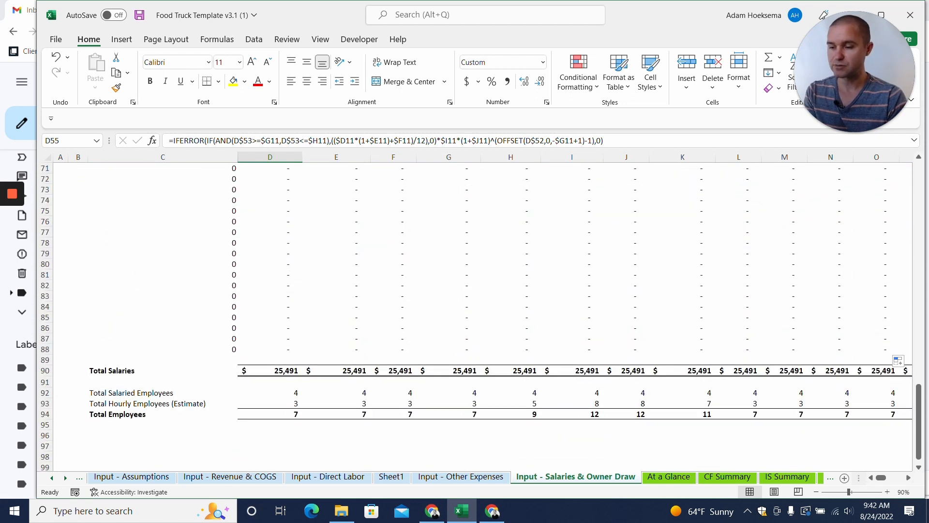
double_click(278, 371)
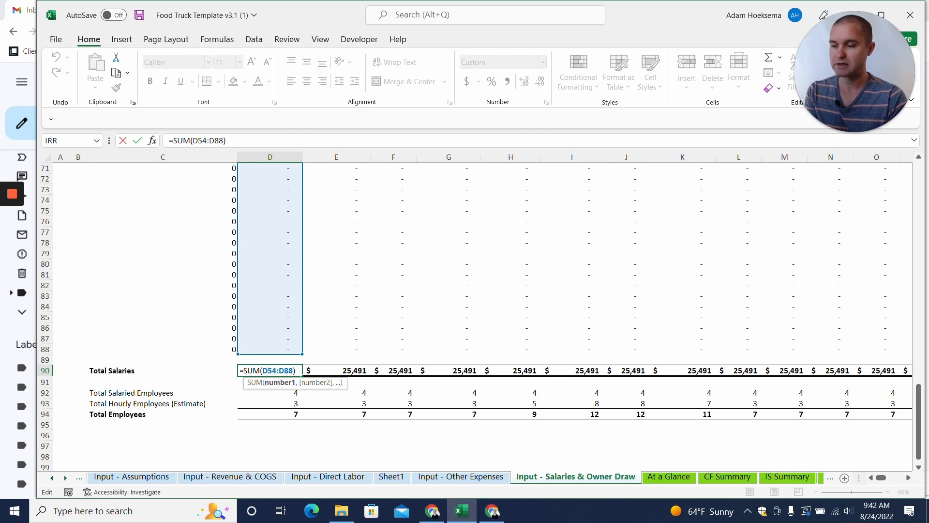
scroll(481, 316, up, 8)
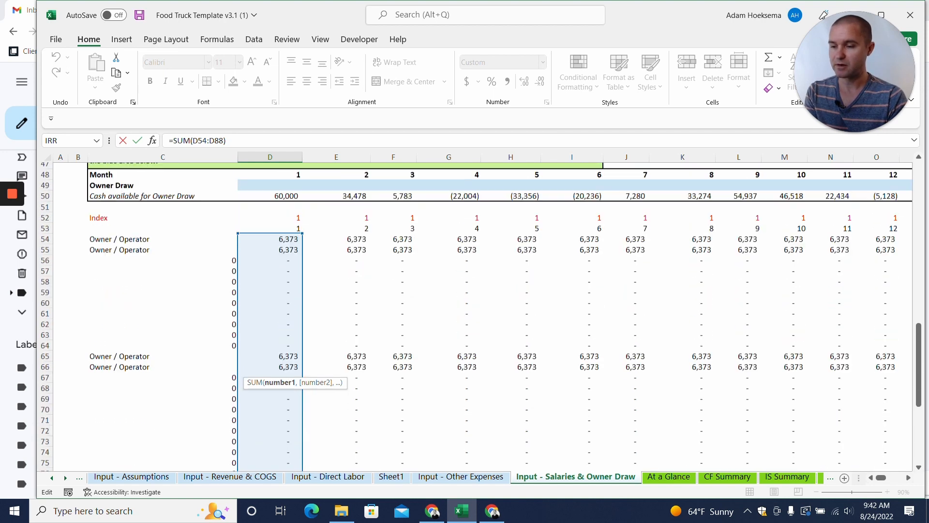
scroll(481, 317, down, 4)
scroll(481, 317, up, 4)
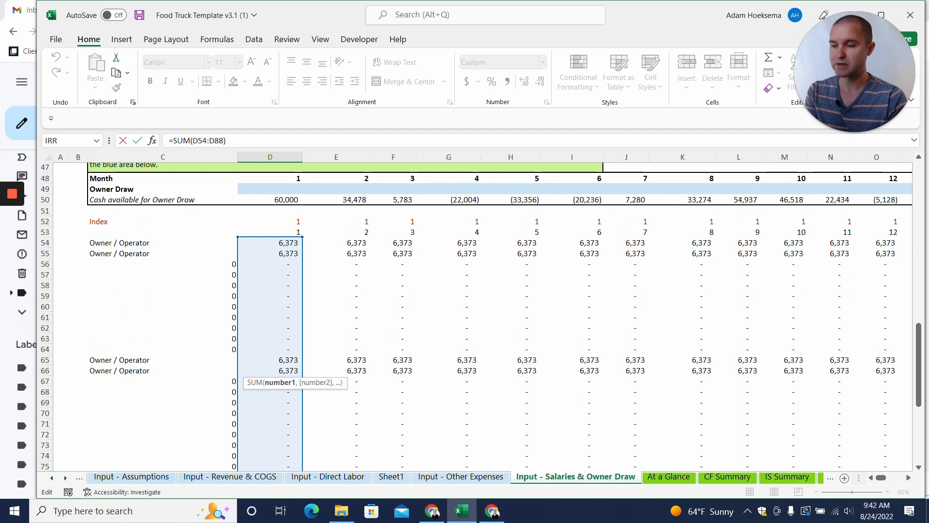
scroll(481, 317, down, 7)
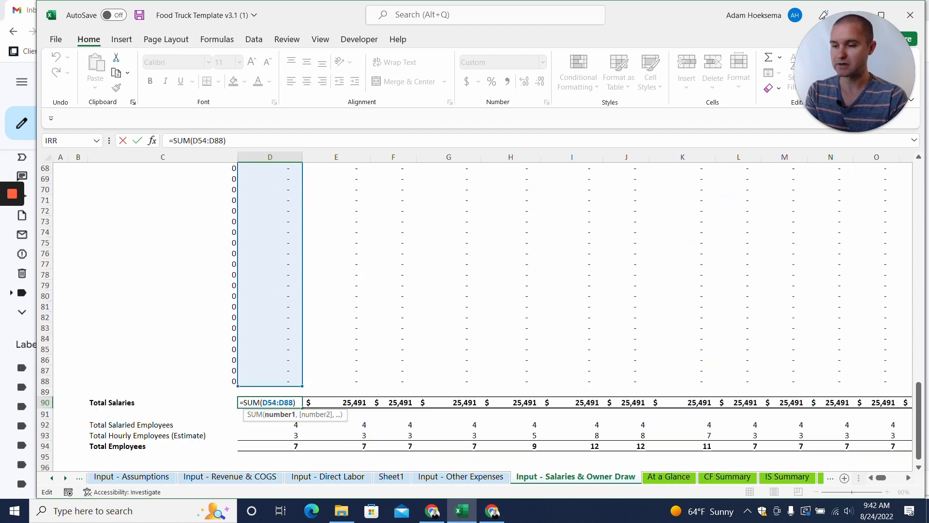
key(Return)
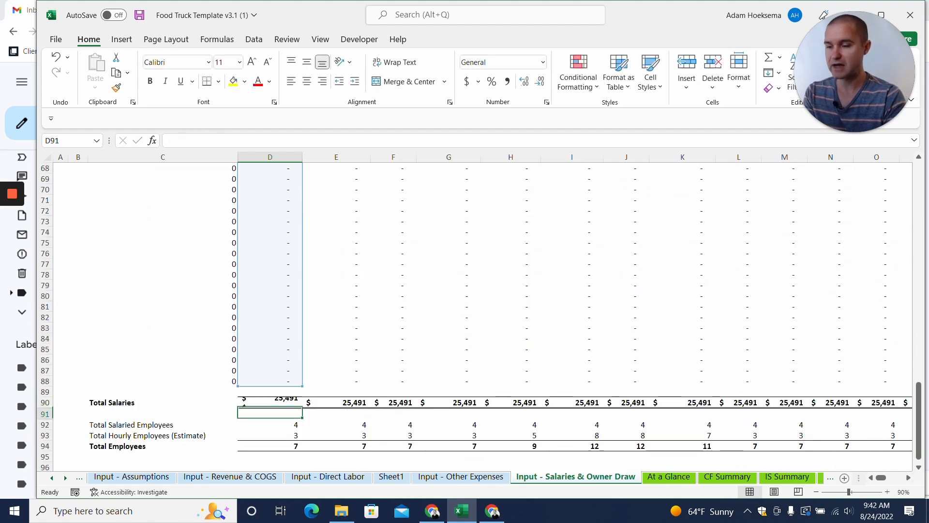
Re-enter the month 1 Total Salaries in D90 as the SUM of D54:D88 and fill it across the monthly columns.
key(Up)
text(=SU)
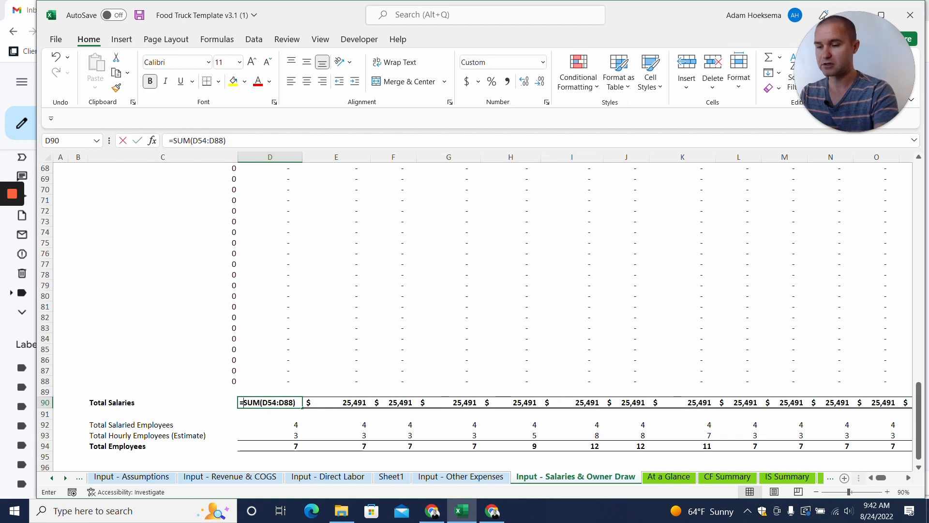
text(M()
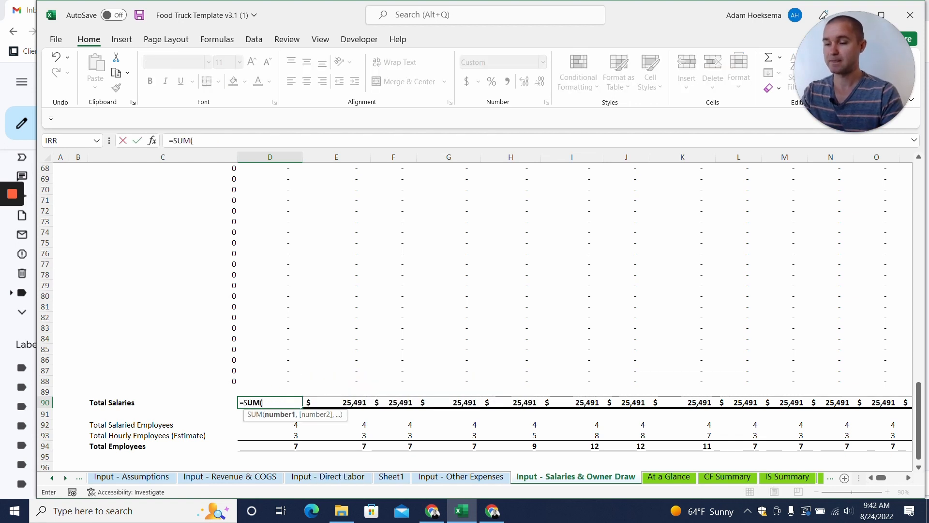
drag(270, 381, 270, 188)
key(ctrl+Return)
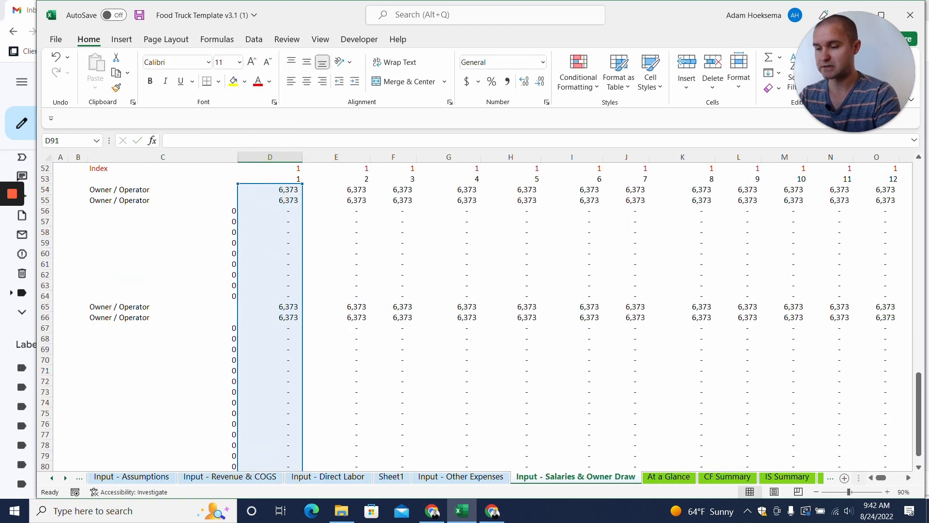
mouse_move(302, 450)
mouse_down()
mouse_move(921, 450)
mouse_move(874, 445)
mouse_up()
Review the sheet from the Total Salaries row up to the first salaries table entry and the extended monthly calculations.
key(Left)
key(Left)
key(Left)
key(Up)
key(Up)
key(Up)
key(Up)
key(Up)
key(Up)
key(Up)
key(Up)
key(Up)
key(Up)
key(Up)
key(Up)
key(Up)
key(Up)
key(Up)
key(Up)
key(Up)
key(Up)
key(Up)
key(Up)
key(Up)
key(Up)
key(Up)
key(Up)
key(Up)
key(Up)
key(Up)
key(Up)
key(Up)
key(Up)
key(Up)
key(Up)
key(Up)
key(Up)
key(Up)
key(Up)
key(Up)
key(Up)
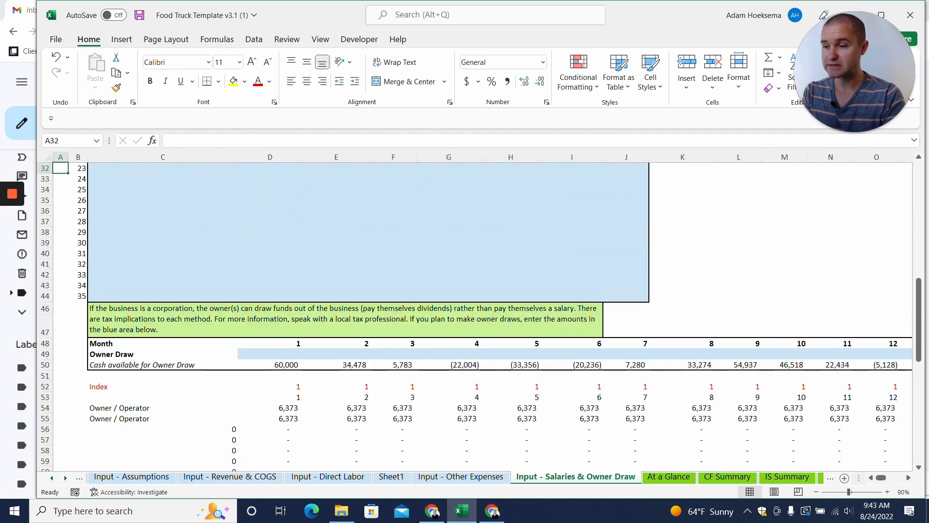
key(Up)
key(Up)
key(Up)
key(Up)
key(Up)
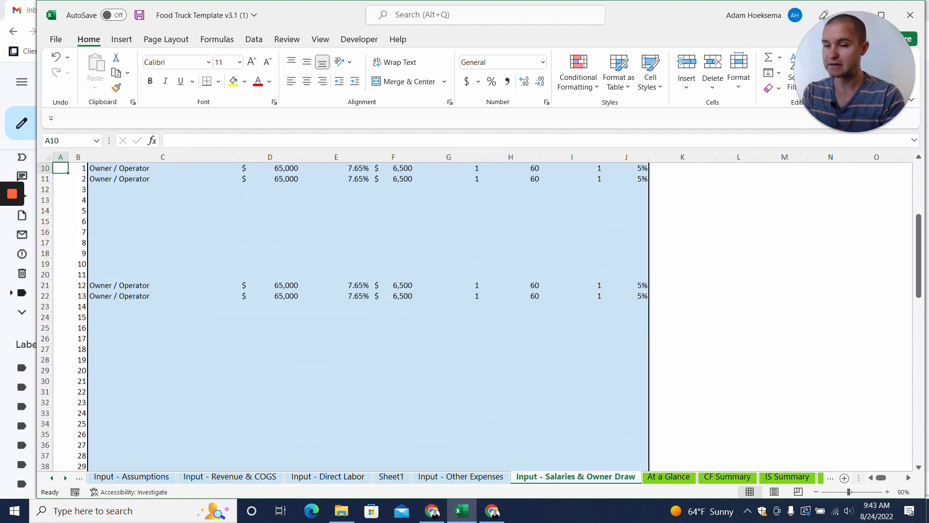
scroll(484, 315, down, 18)
scroll(484, 315, up, 13)
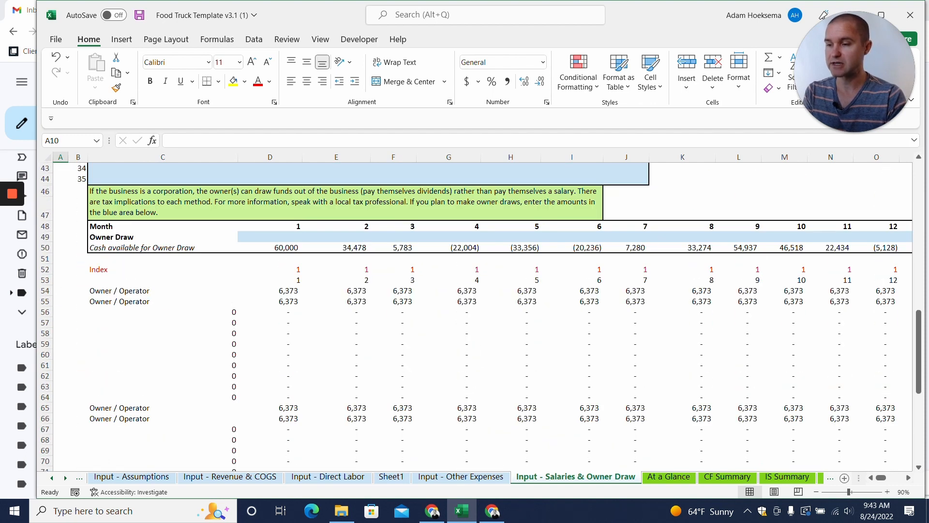
Hide rows 54 to 88, the individual employee rows of the monthly calculations, and return to the salaries table.
scroll(484, 314, down, 5)
drag(45, 321, 141, 381)
right_click(183, 301)
click(208, 273)
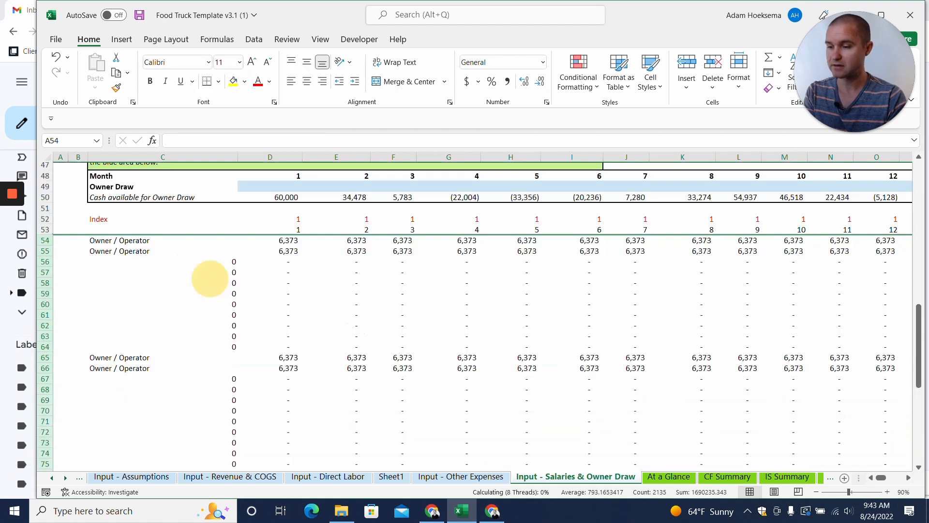
click(127, 353)
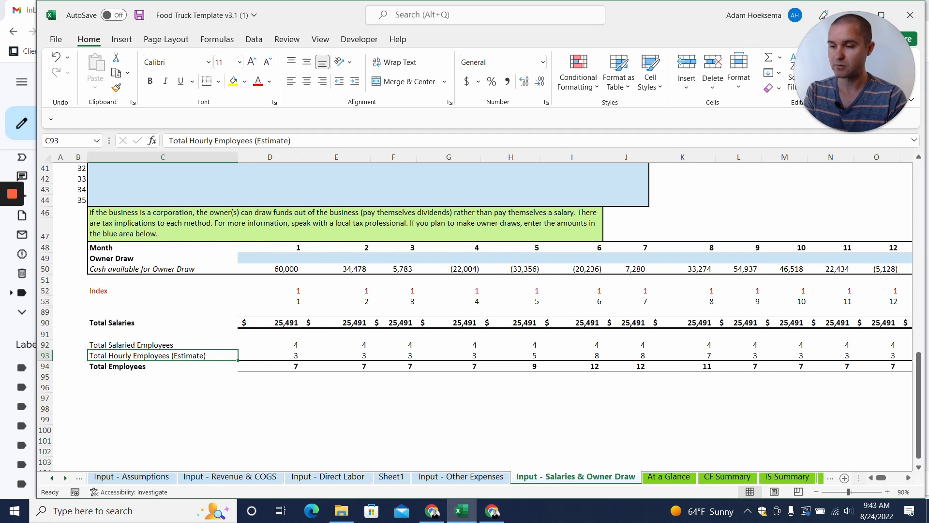
scroll(474, 314, up, 12)
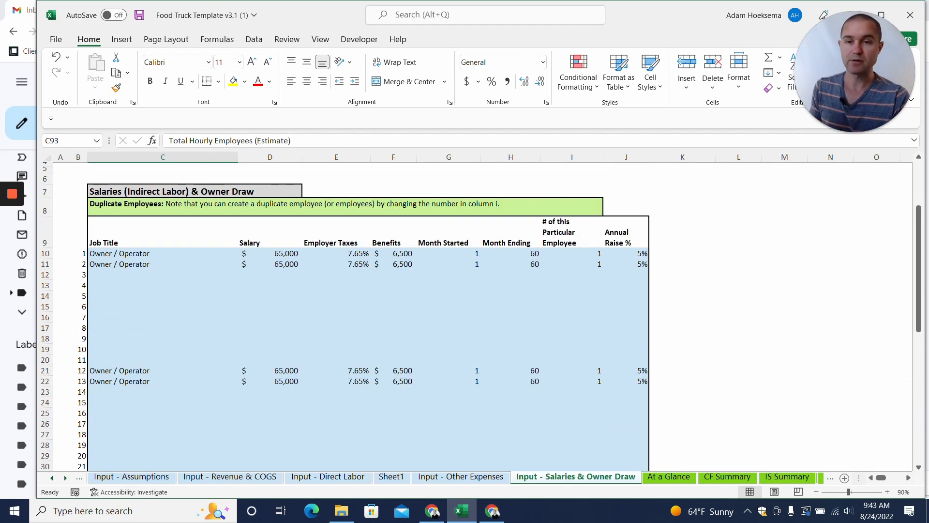